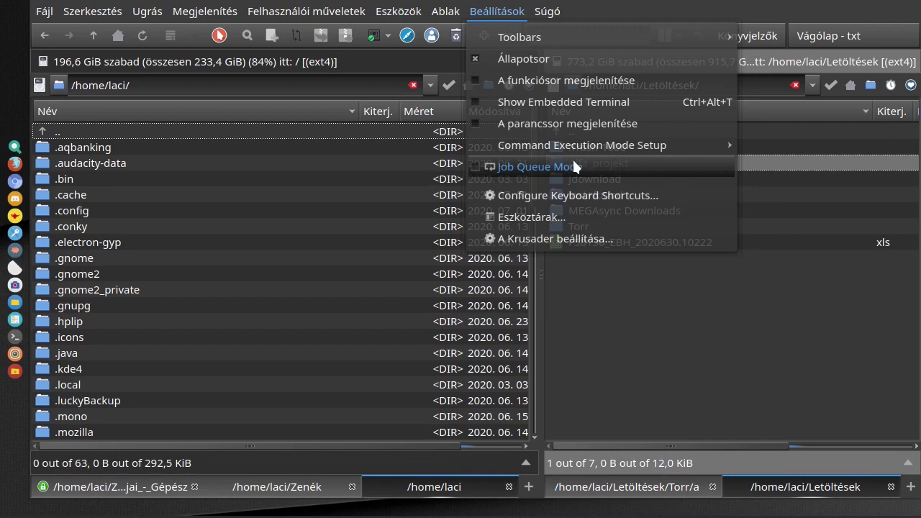
Step: Examine the keyboard shortcut list and the shortcut scheme options in the Configure Keyboard Shortcuts dialog
mouse_move(558, 140)
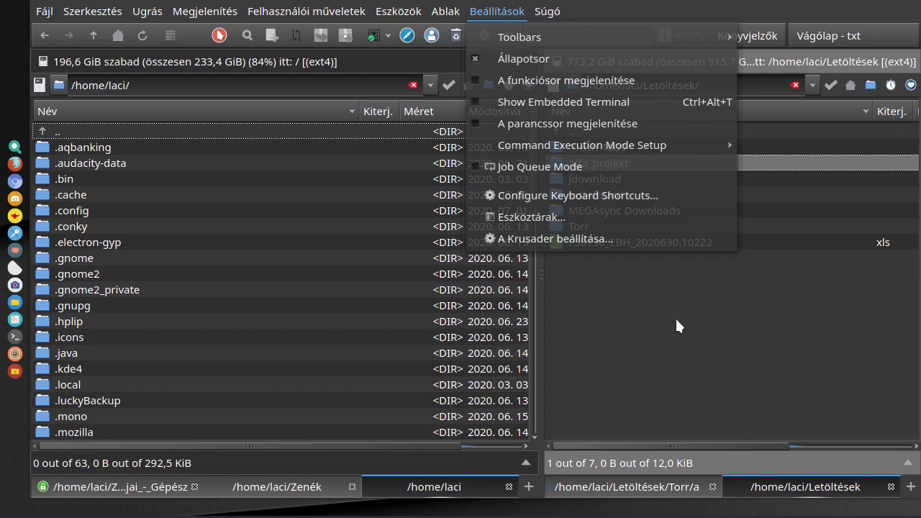
left_click(518, 195)
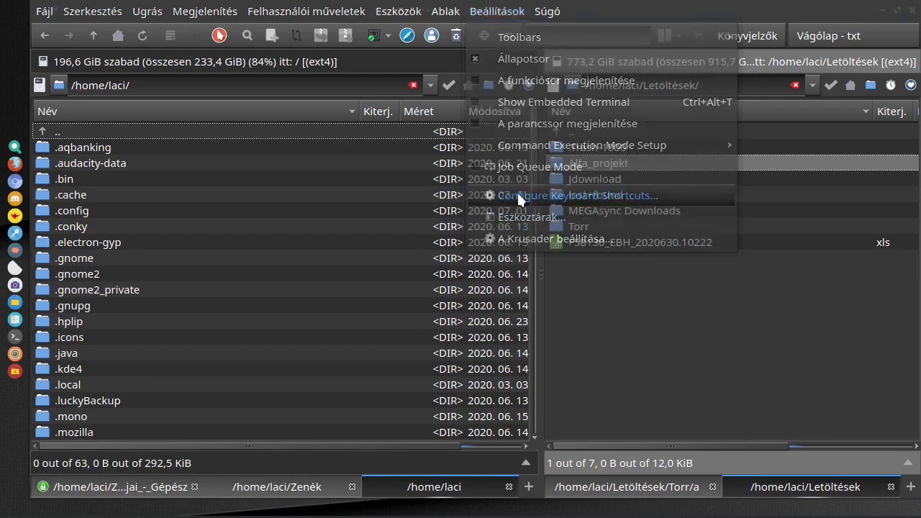
scroll(530, 197, "down", 1)
scroll(529, 193, "down", 7)
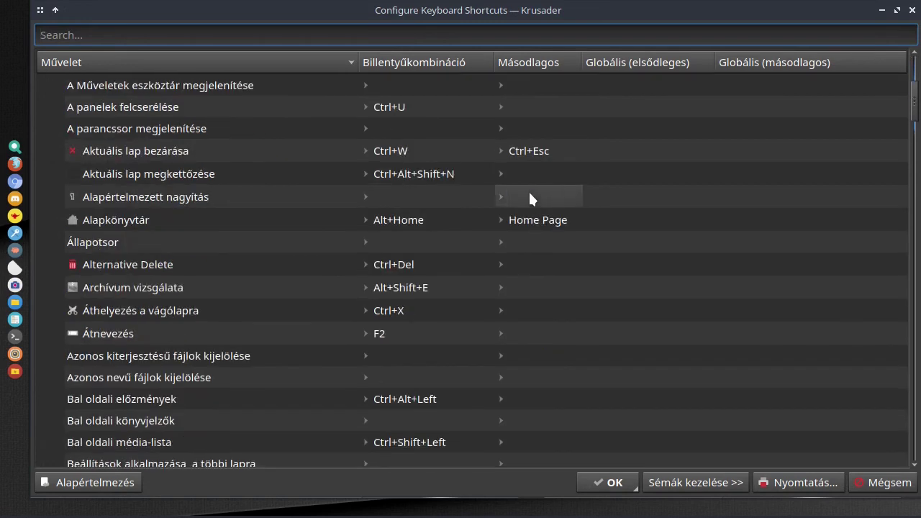
scroll(536, 192, "down", 2)
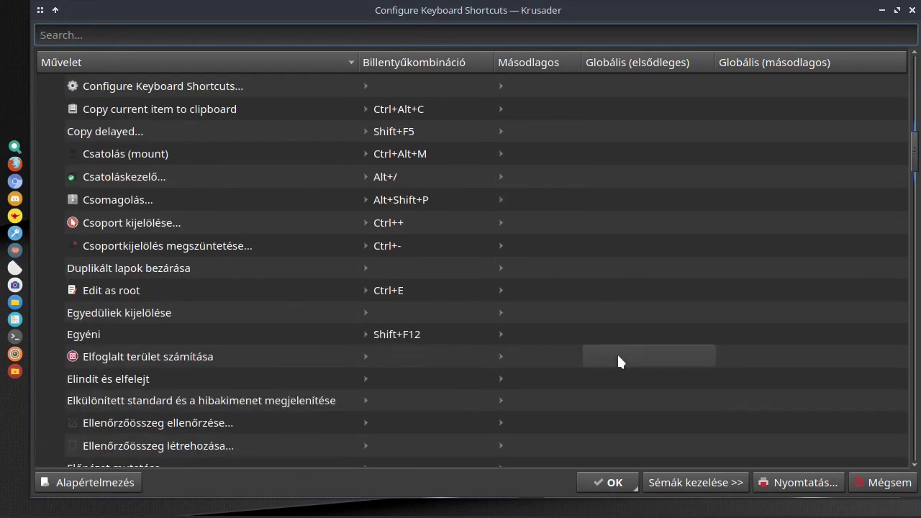
left_click(675, 482)
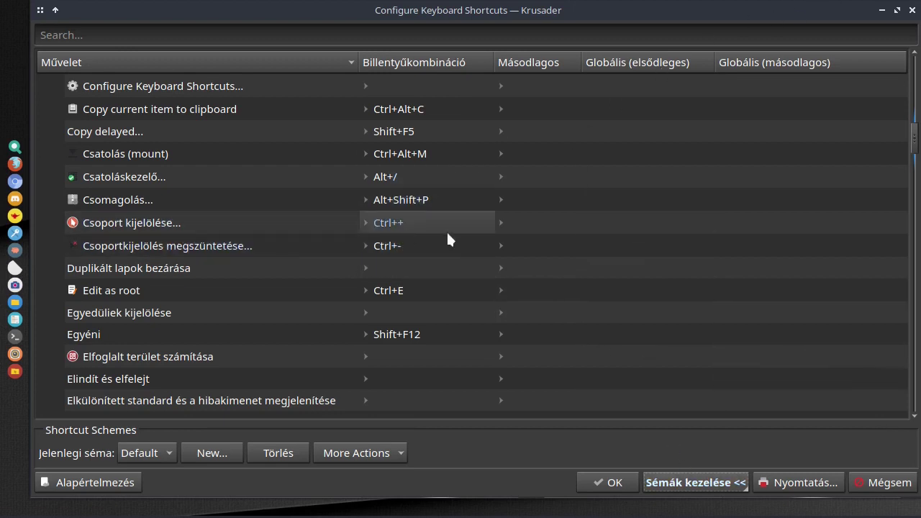
scroll(444, 200, "down", 6)
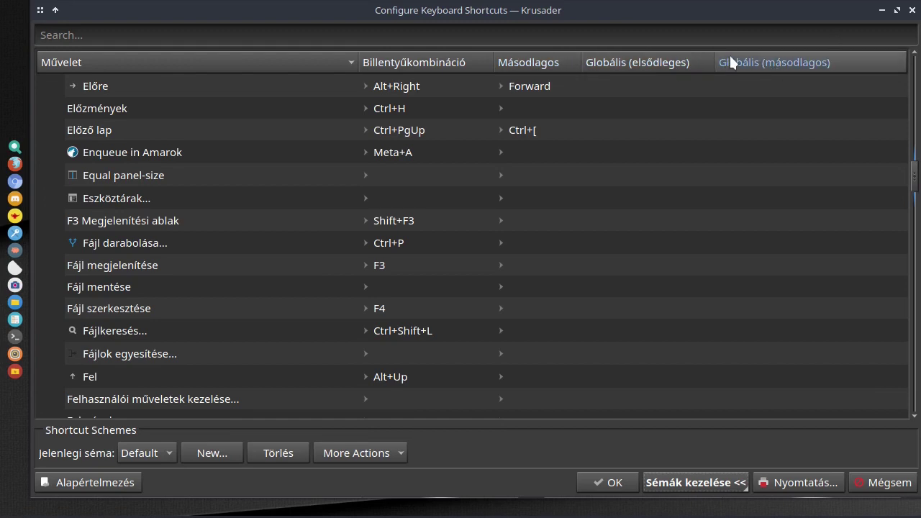
left_click(600, 479)
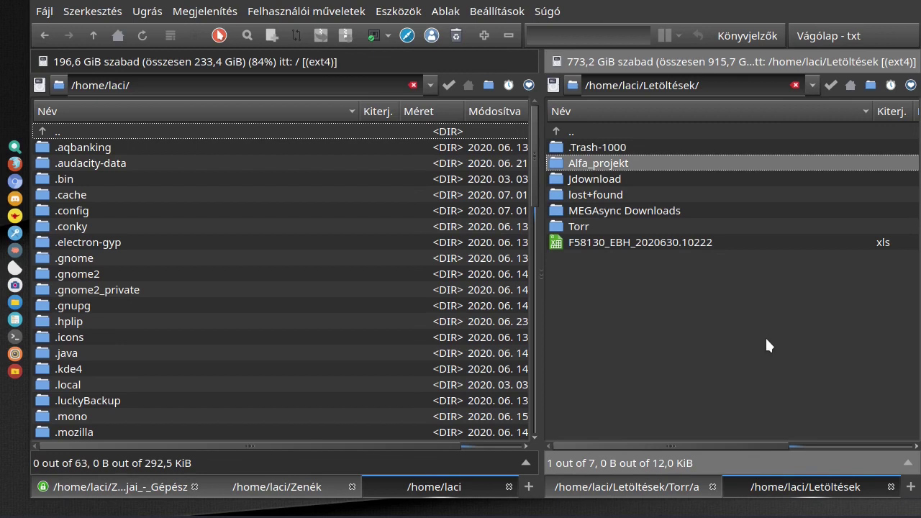
Step: Reset all of the application's toolbars to their defaults in the toolbar configuration dialog and close it
left_click(481, 11)
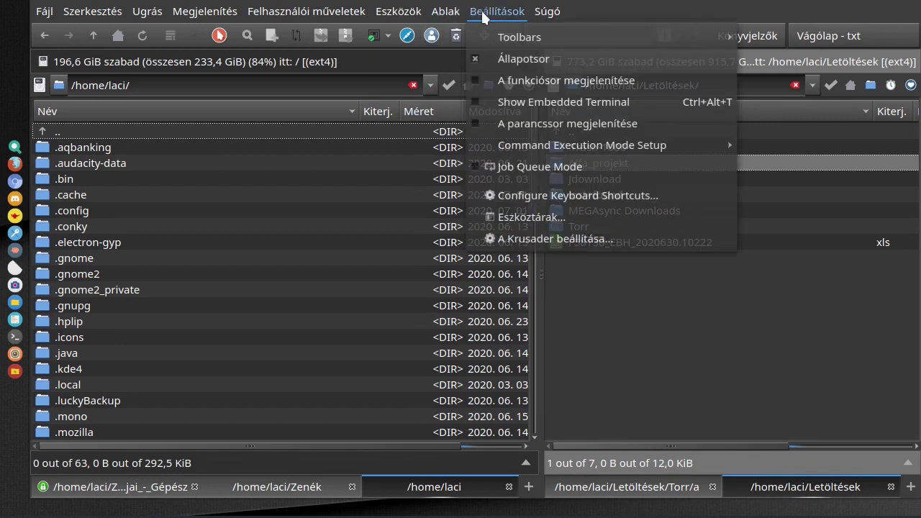
left_click(549, 216)
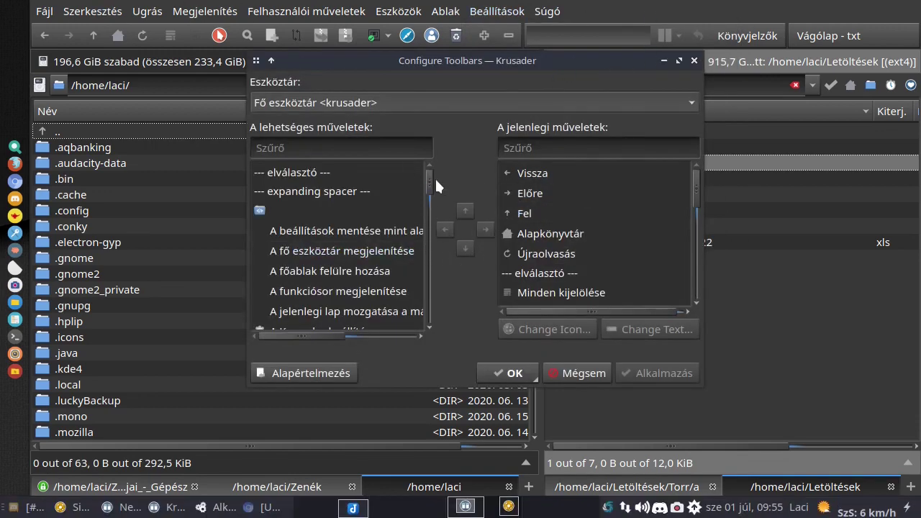
scroll(597, 238, "down", 5)
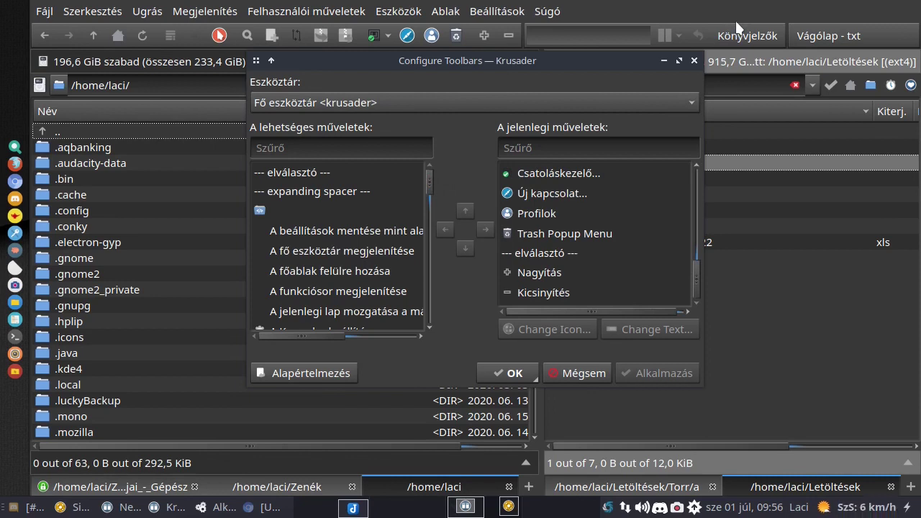
left_click(622, 105)
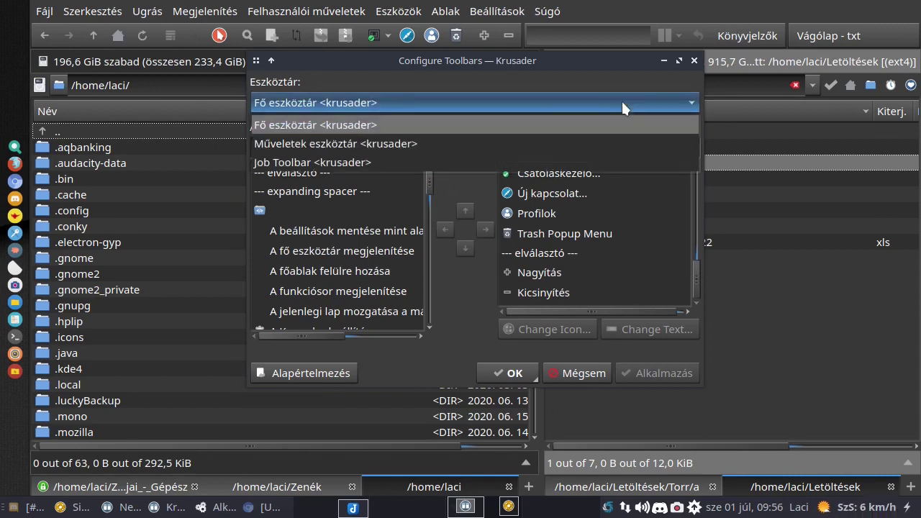
left_click(816, 333)
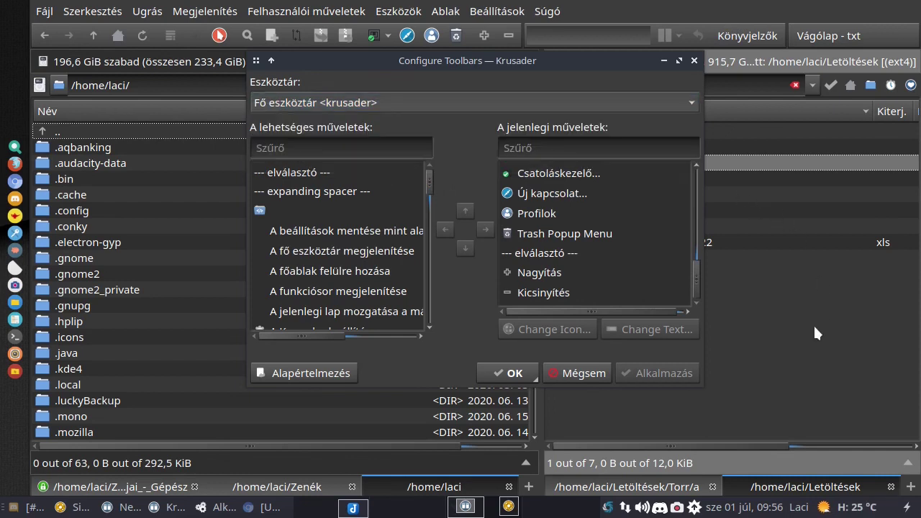
left_click(301, 374)
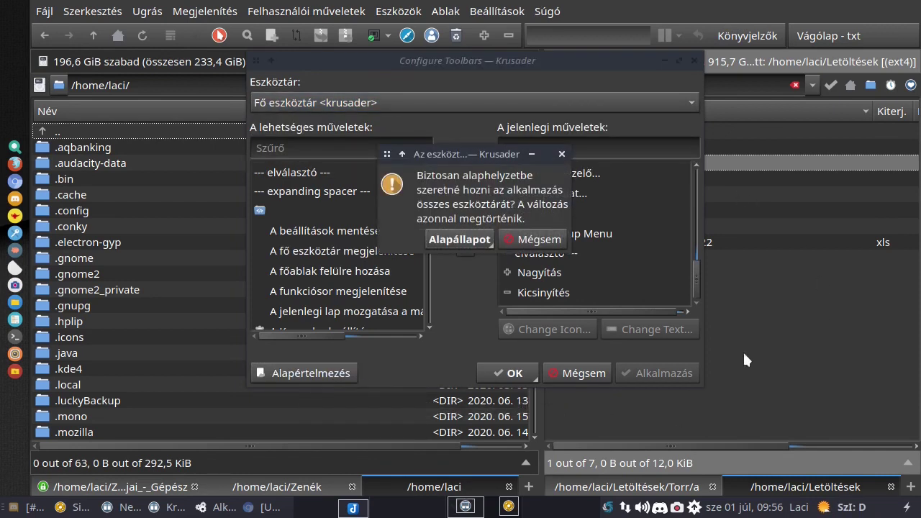
left_click(468, 233)
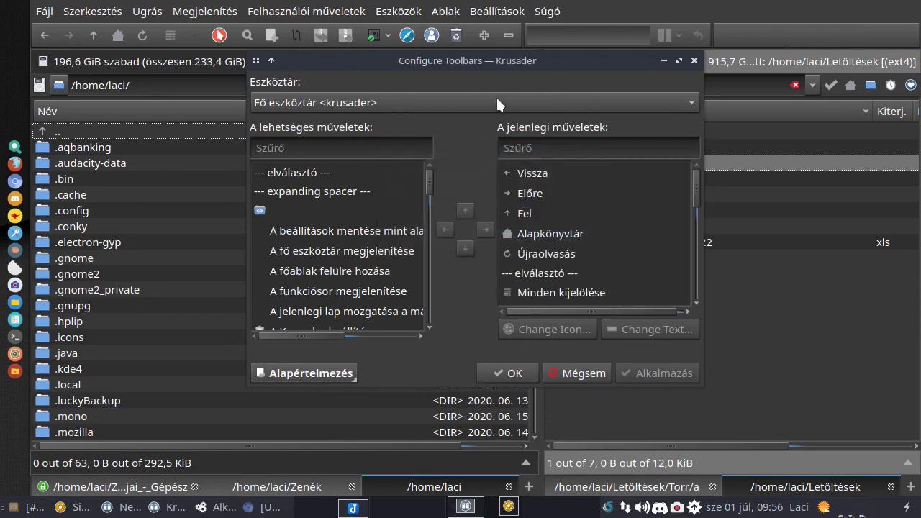
left_click(695, 59)
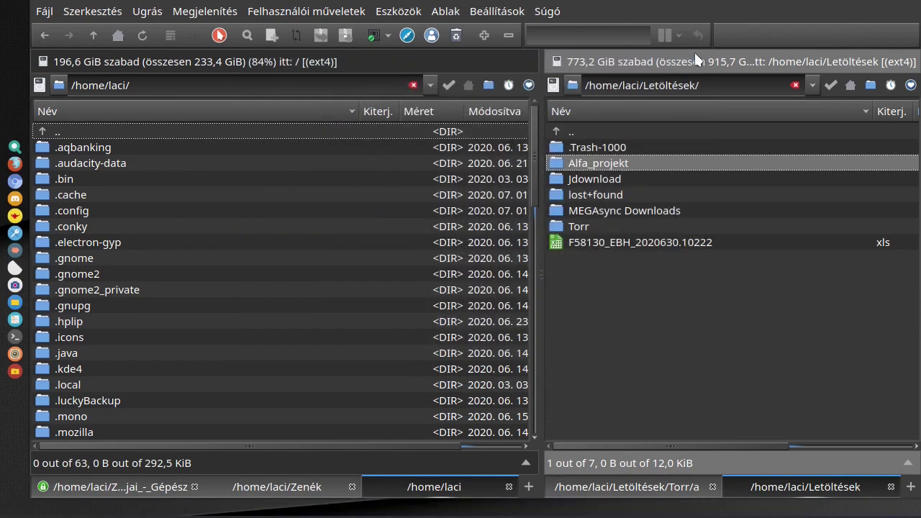
Step: Open the Krusader configurator and examine the startup profile choices in the Indulás settings
left_click(501, 11)
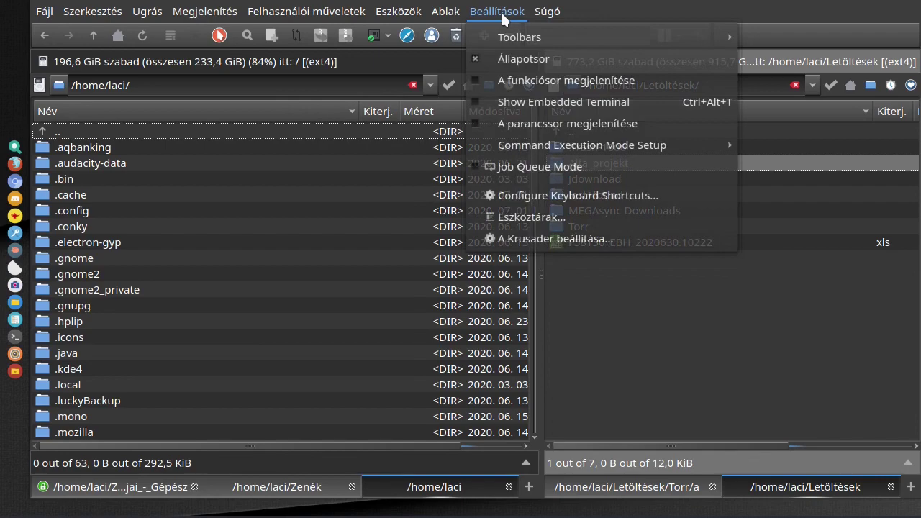
left_click(516, 238)
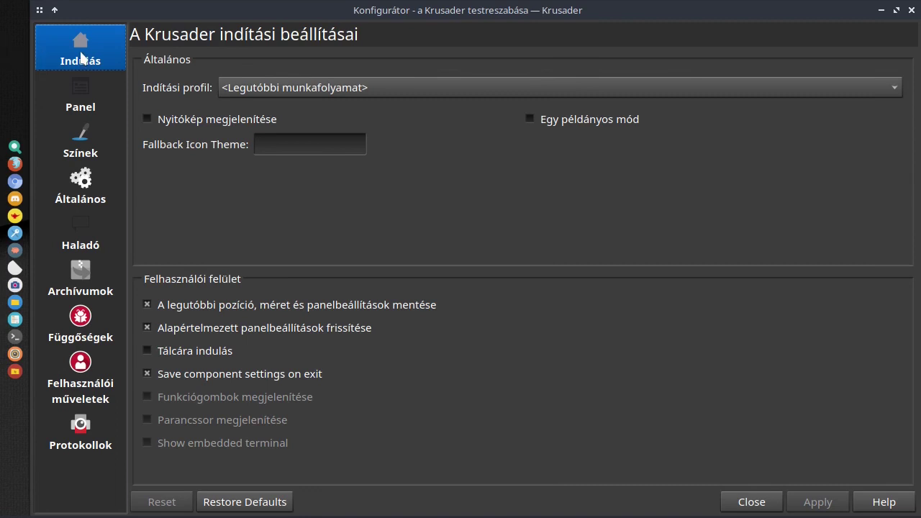
left_click(371, 85)
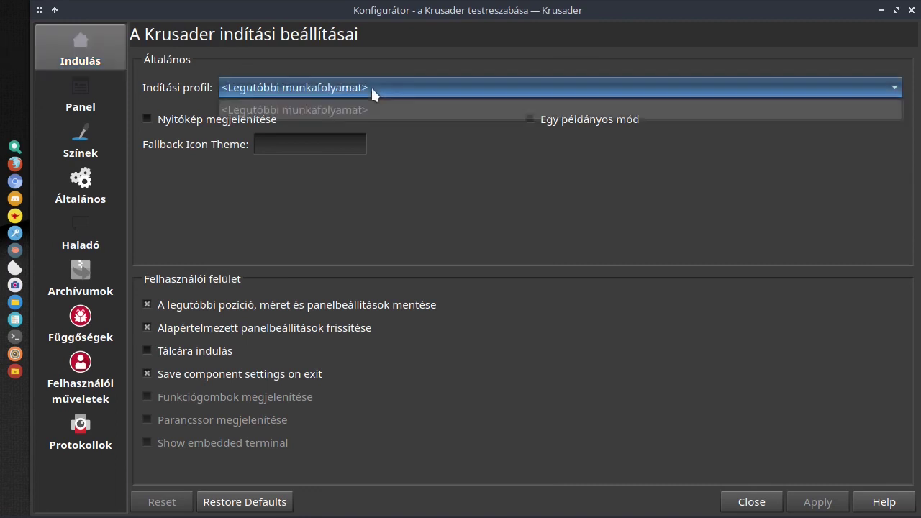
left_click(370, 85)
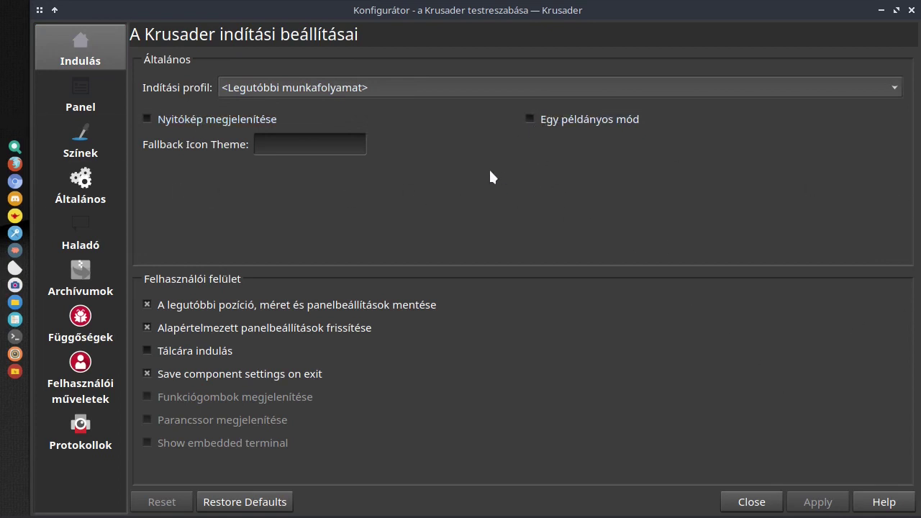
Step: Look through the Panel settings pages, from general and display options to media menu and layout
left_click(76, 102)
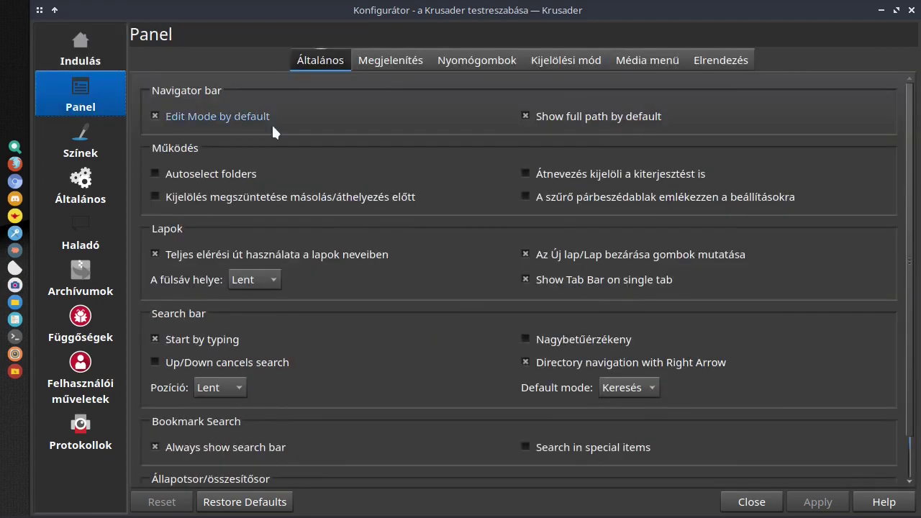
left_click(416, 60)
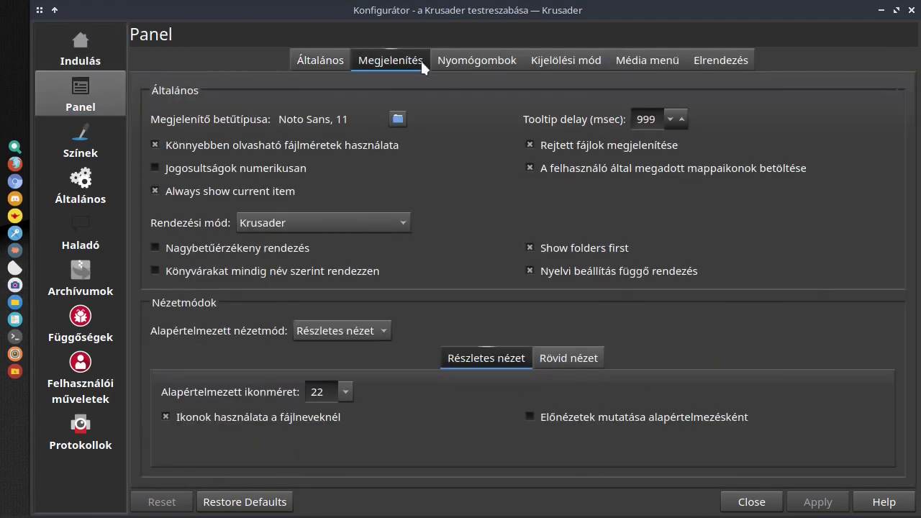
left_click(493, 60)
left_click(547, 62)
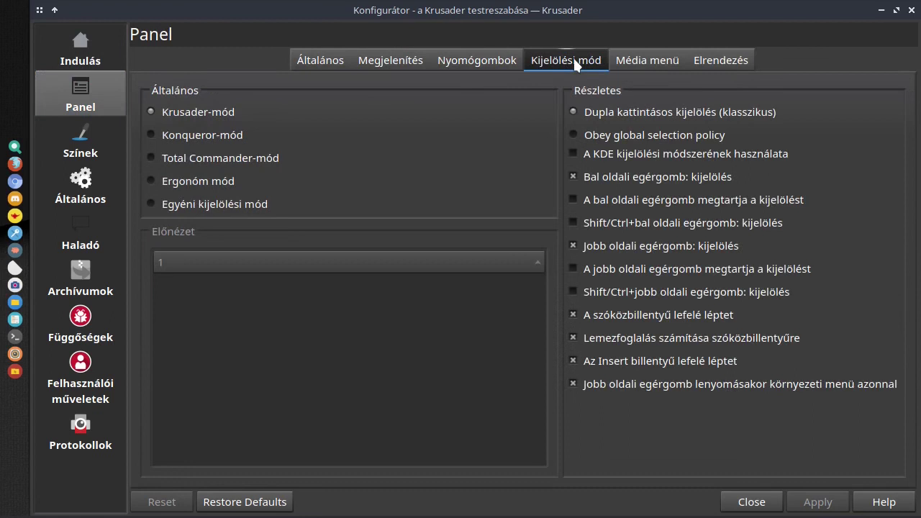
left_click(644, 59)
left_click(722, 61)
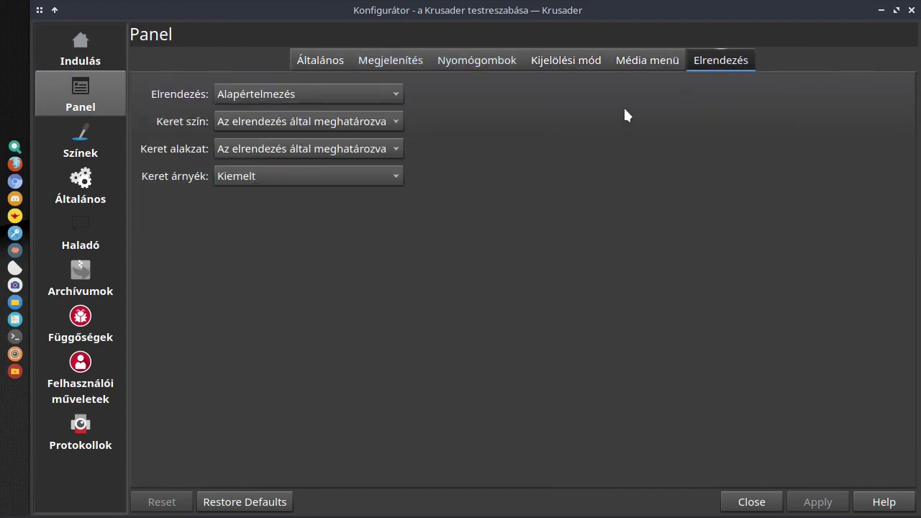
Step: Try the Konqueror-mód and Total Commander-mód selection modes and toggle the Insert key step-down option
left_click(564, 55)
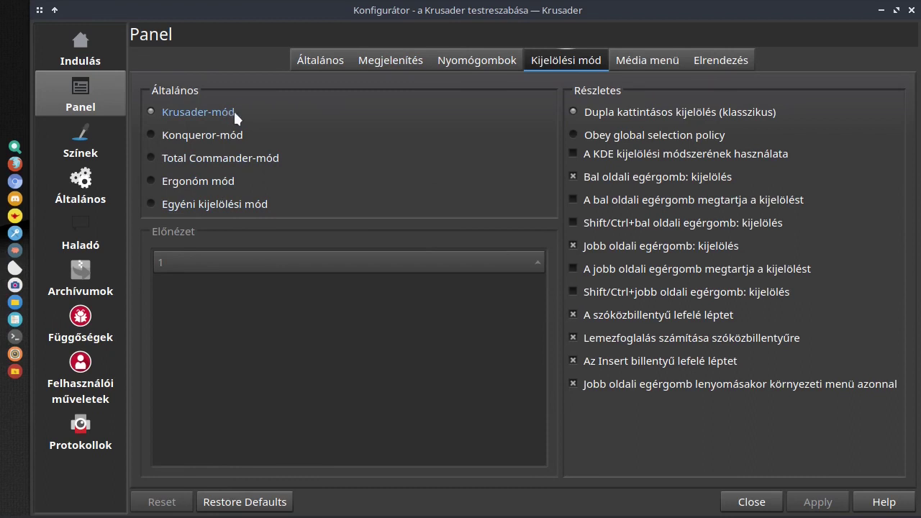
left_click(203, 135)
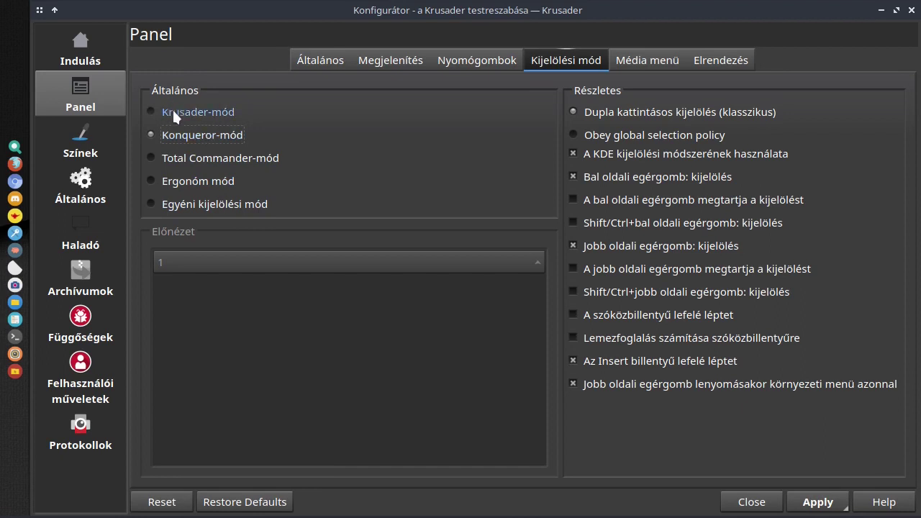
left_click(214, 157)
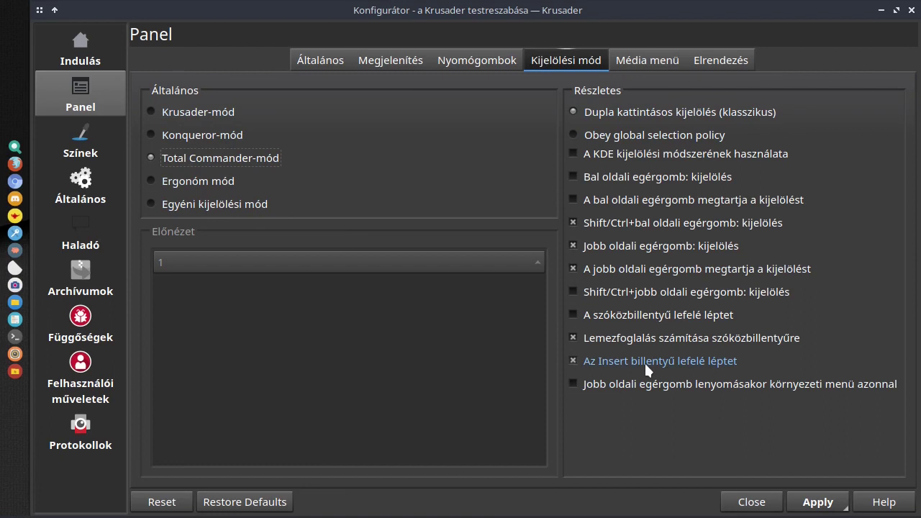
left_click(576, 361)
left_click(580, 360)
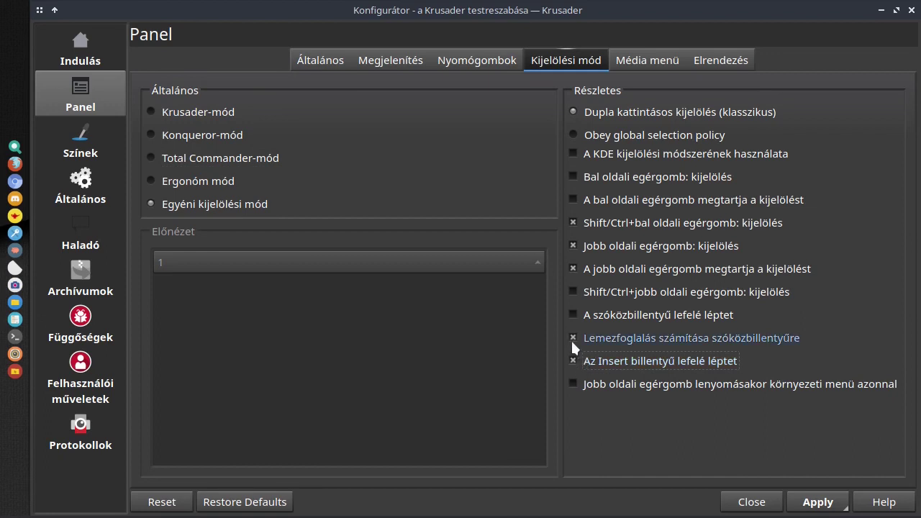
left_click(573, 336)
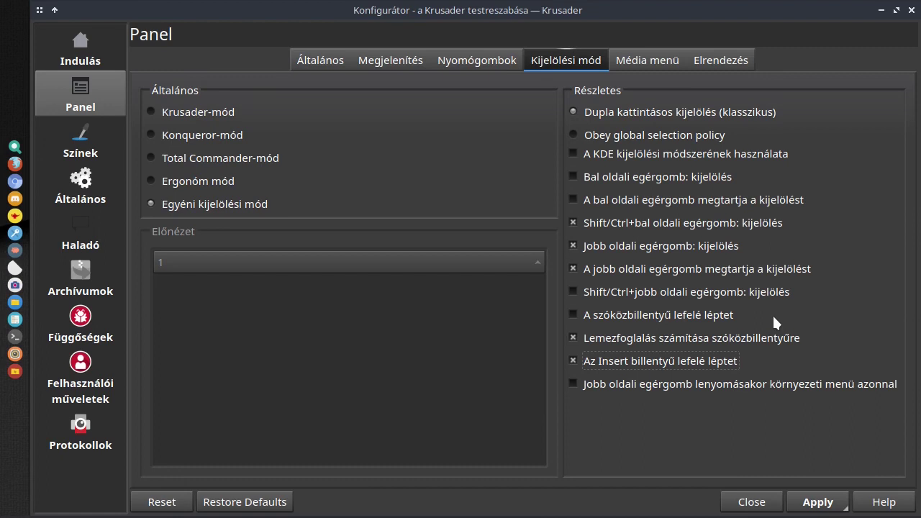
left_click(459, 60)
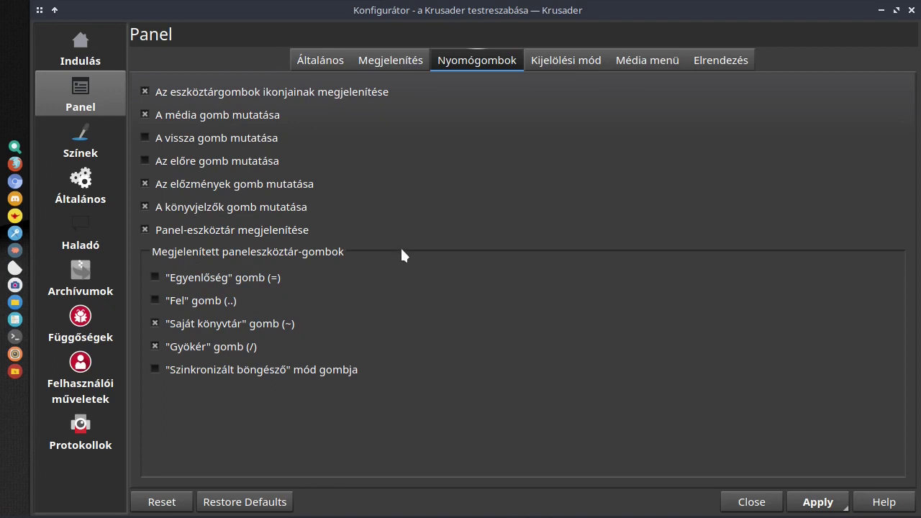
Step: Switch to the Színek settings, discarding the pending panel changes, and examine the color options down to scheme import and export
left_click(81, 144)
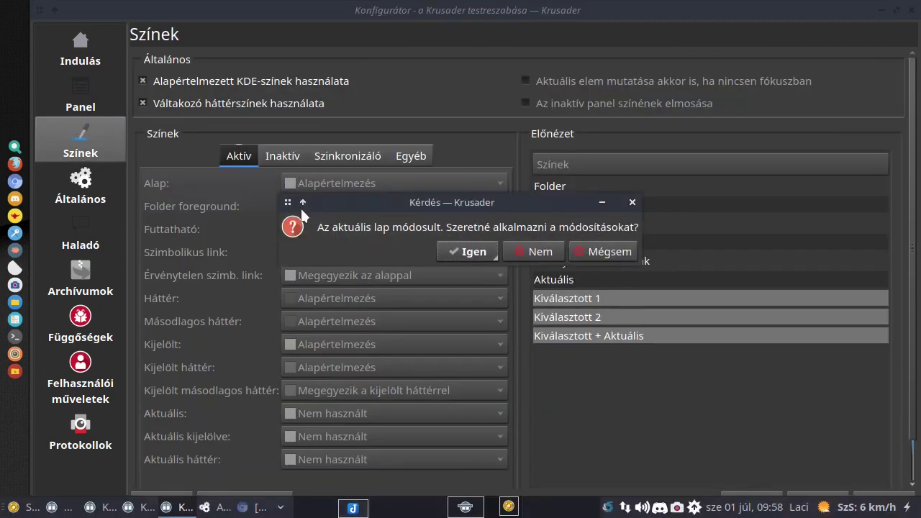
left_click(524, 251)
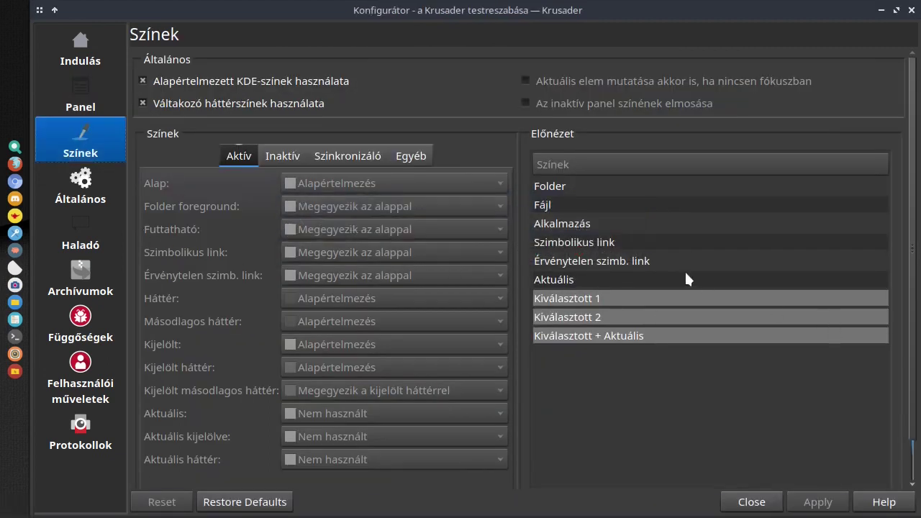
scroll(685, 270, "down", 1)
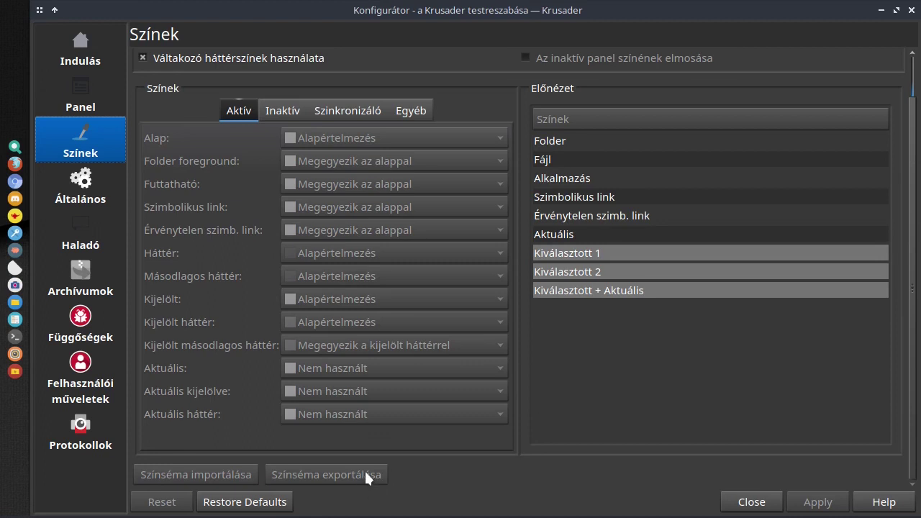
Step: Try the Fájlok törlése deletion mode in the Általános settings, and discard the pending changes when switching to the Haladó settings
left_click(71, 196)
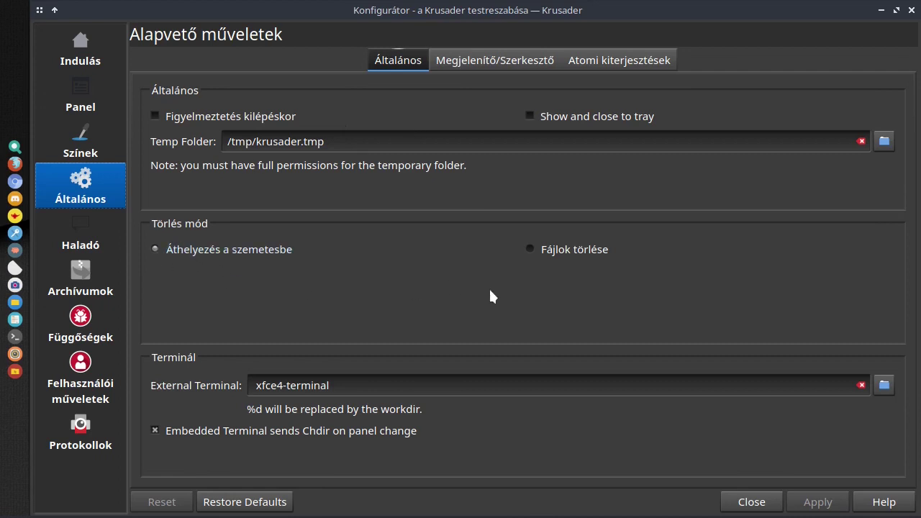
left_click(536, 247)
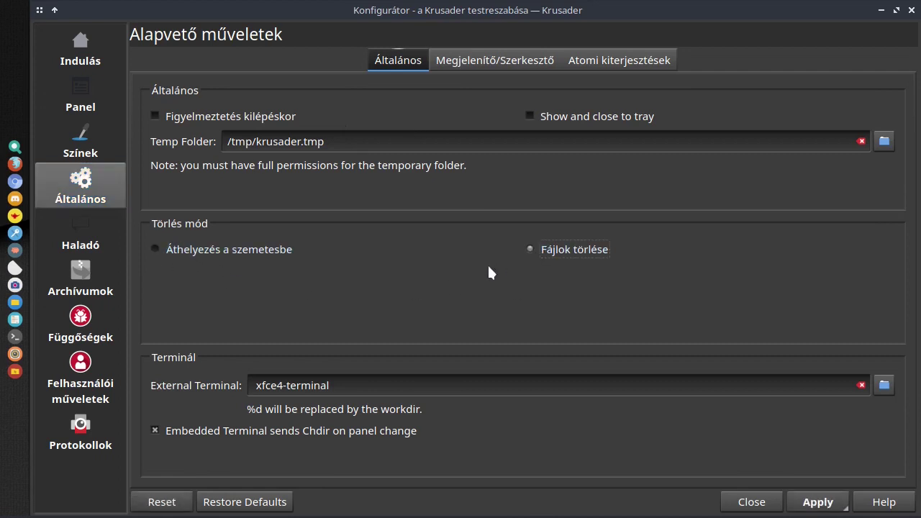
left_click(193, 246)
left_click(83, 242)
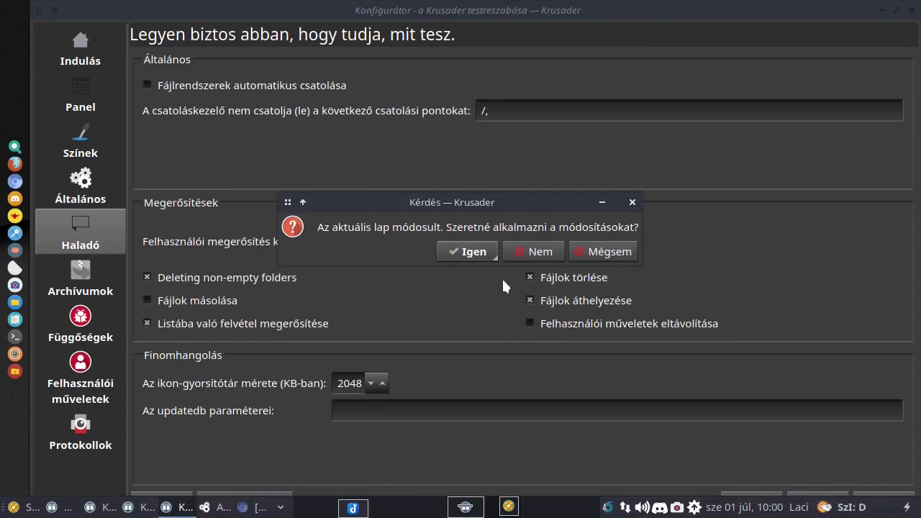
left_click(540, 250)
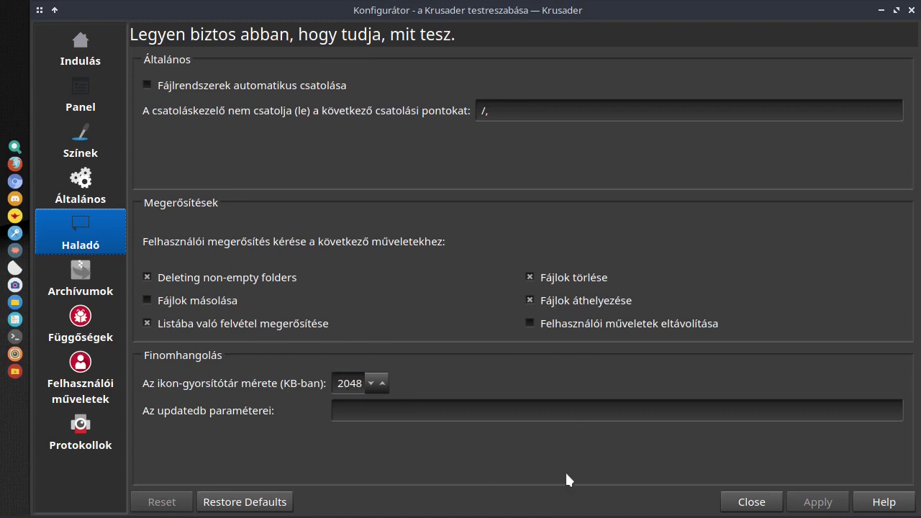
Step: Examine the Archívumok settings and the Függőségek paths for general tools, packers and checksum applications
left_click(98, 283)
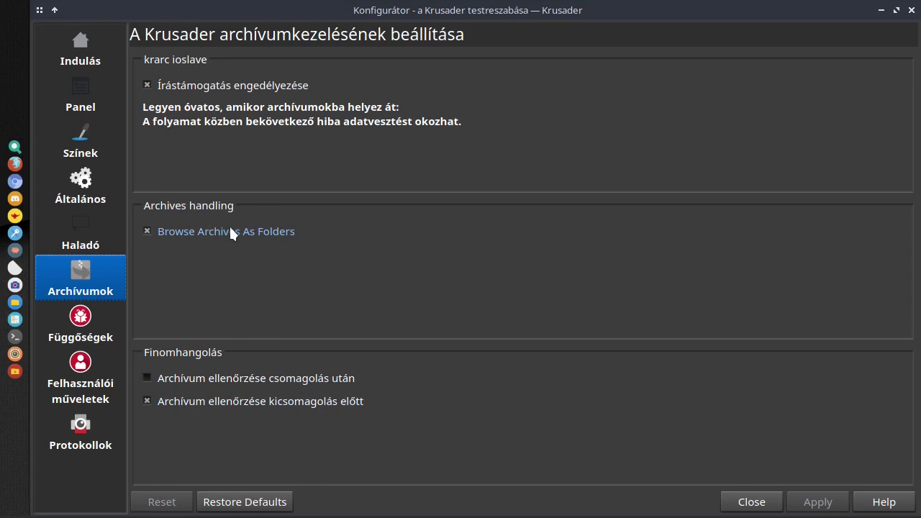
left_click(82, 322)
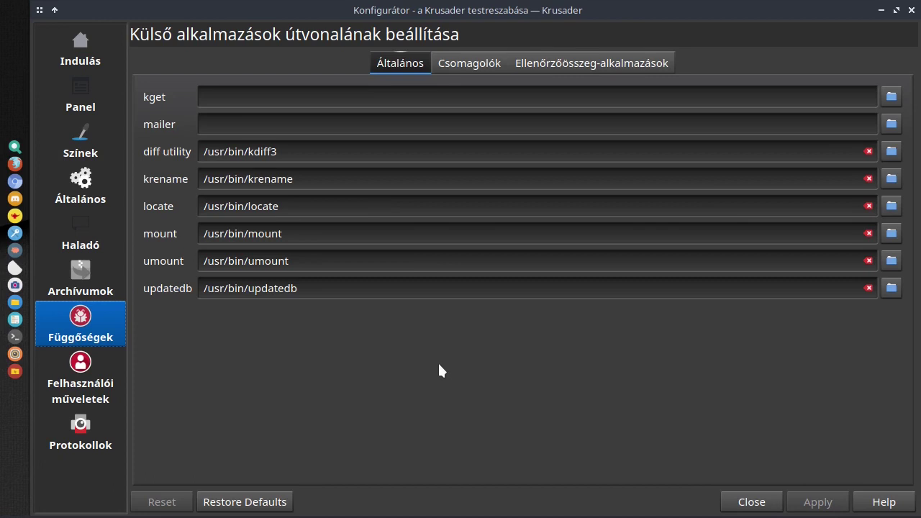
left_click(477, 61)
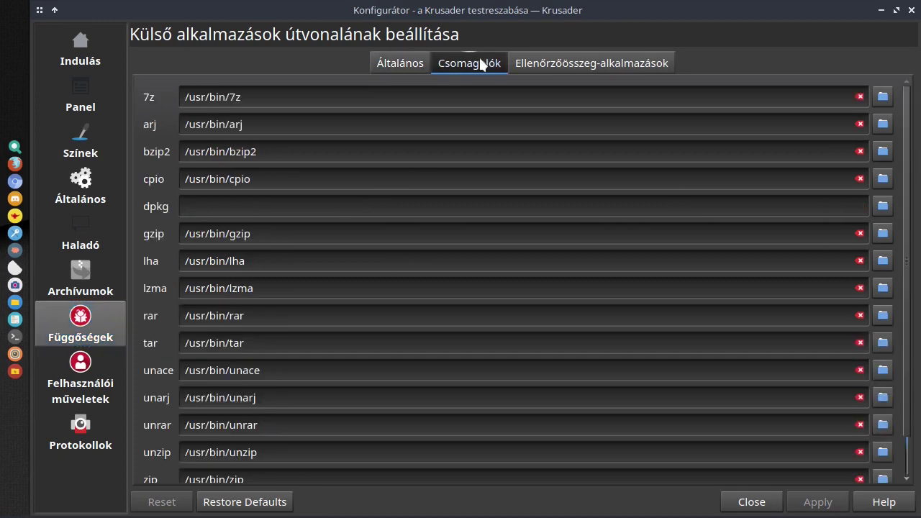
scroll(472, 179, "down", 1)
scroll(472, 180, "up", 1)
scroll(394, 335, "down", 2)
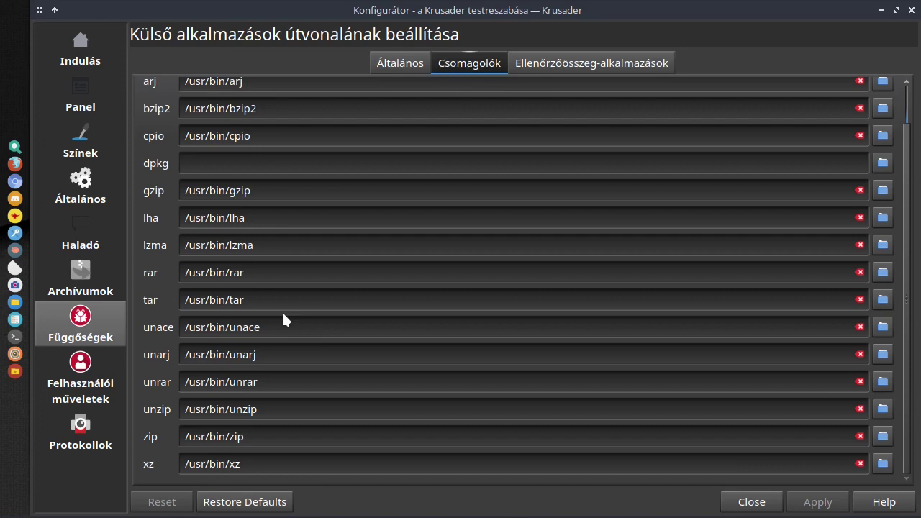
scroll(282, 311, "up", 2)
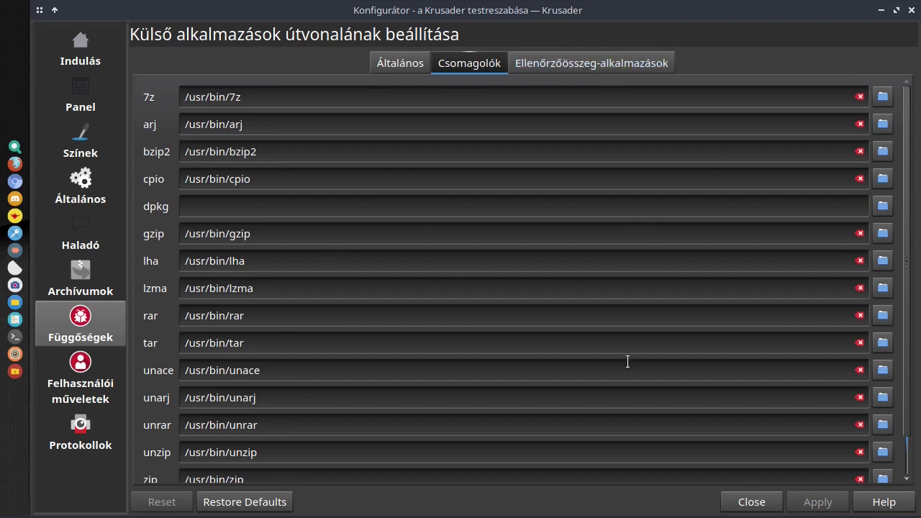
left_click(594, 65)
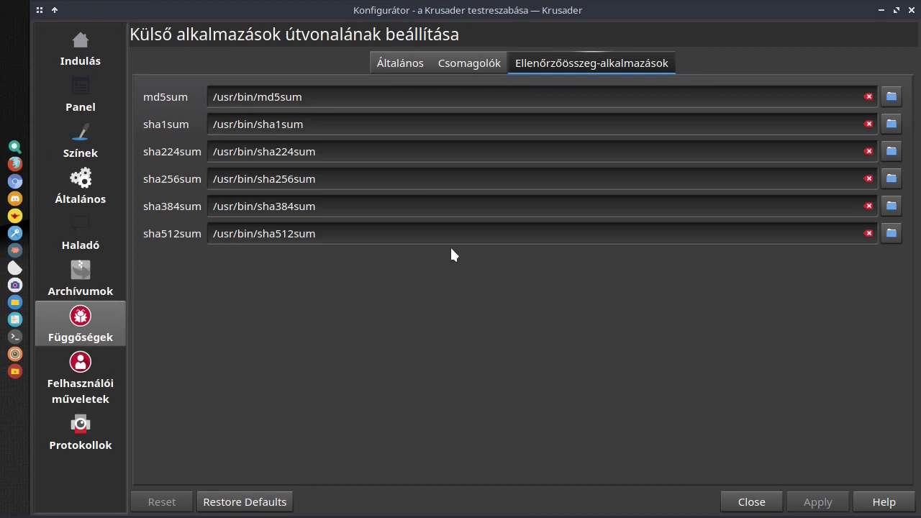
Step: Look through the Felhasználói műveletek settings with their action manager and the Protokollok settings, and close the configurator
left_click(77, 374)
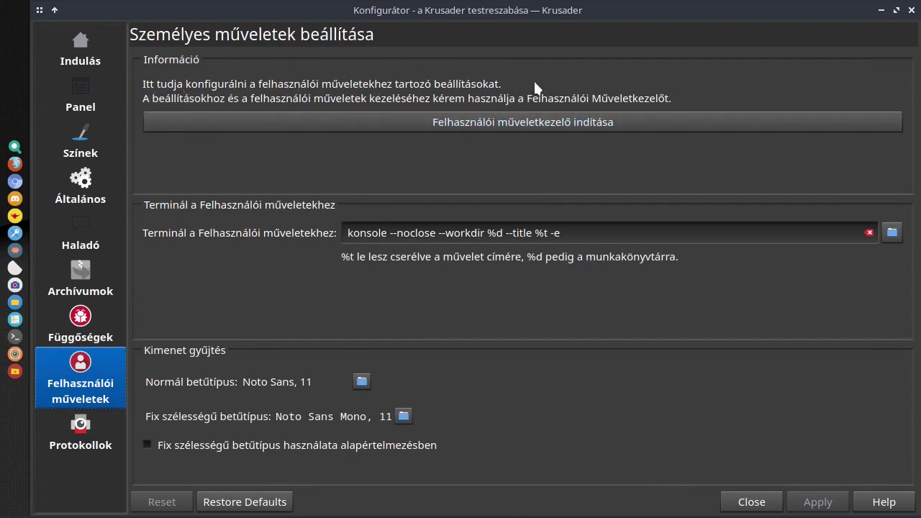
left_click(520, 121)
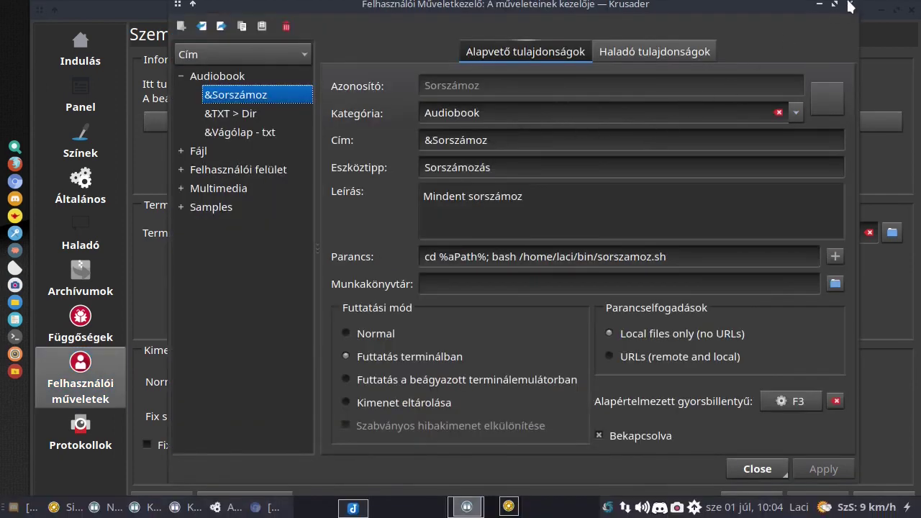
left_click(850, 6)
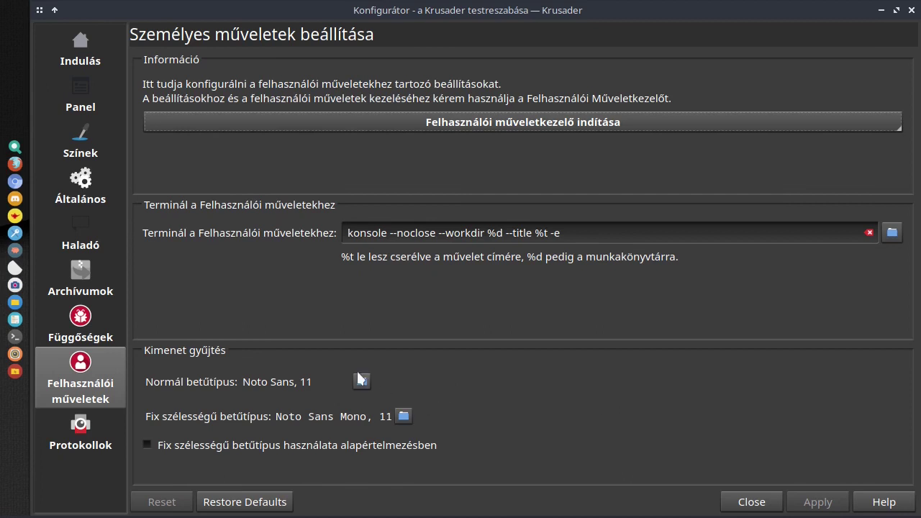
left_click(69, 430)
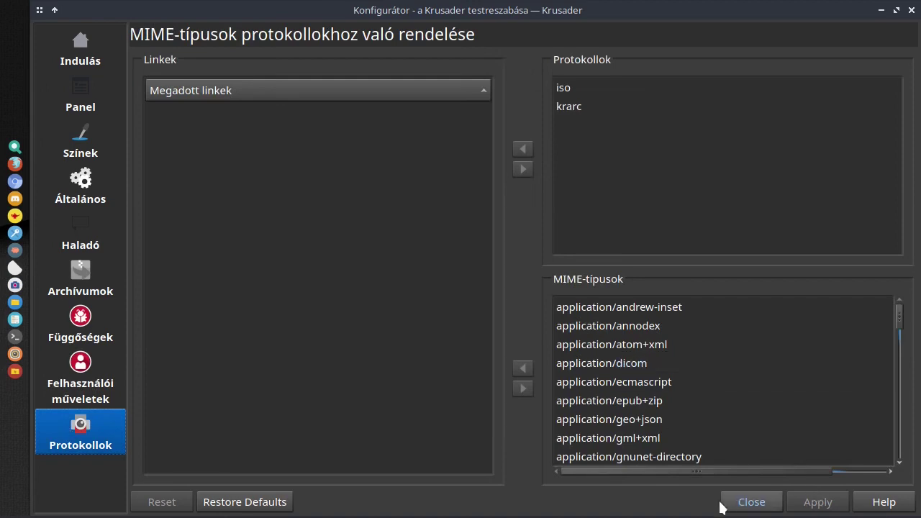
left_click(745, 501)
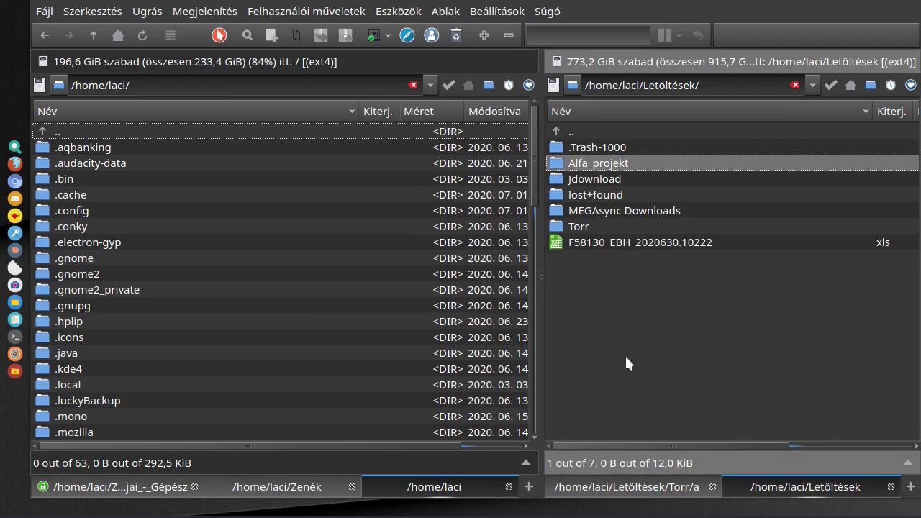
Step: View the trash options and the left panel's folder history, choosing the home folder from the history
mouse_move(234, 202)
left_click(454, 36)
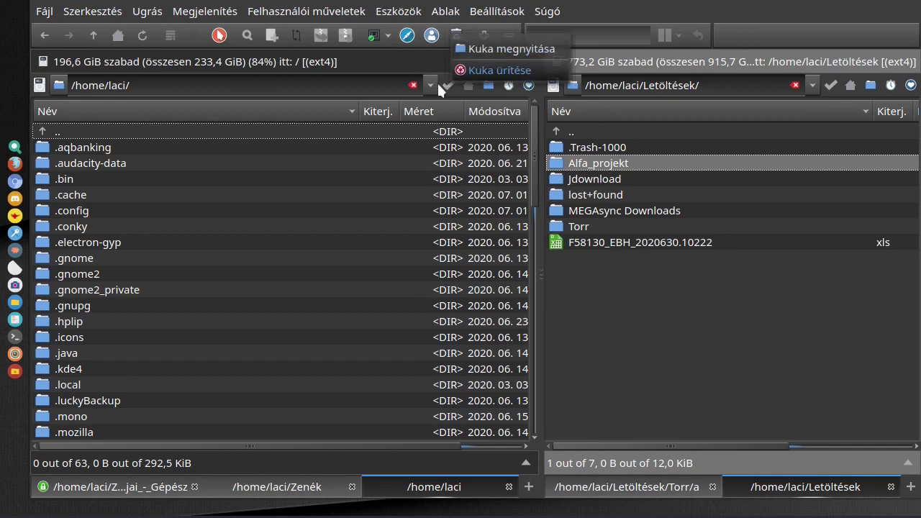
left_click(315, 164)
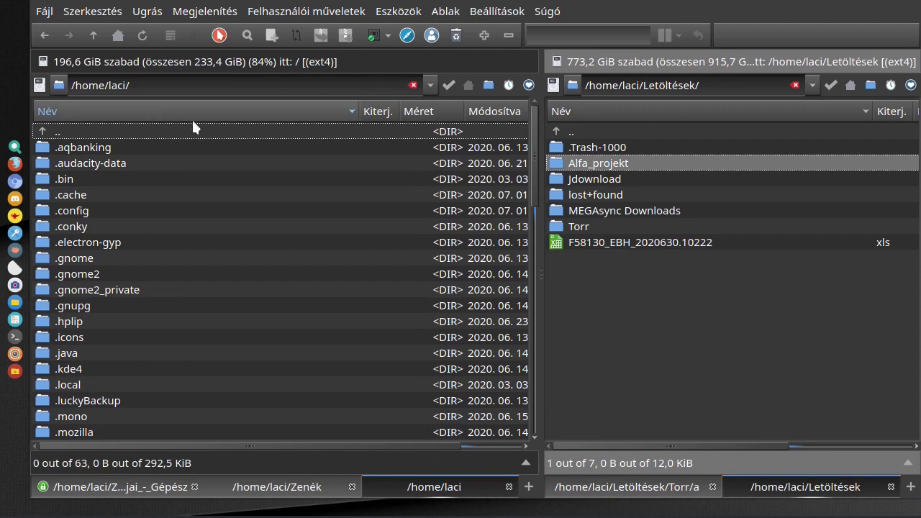
left_click(508, 86)
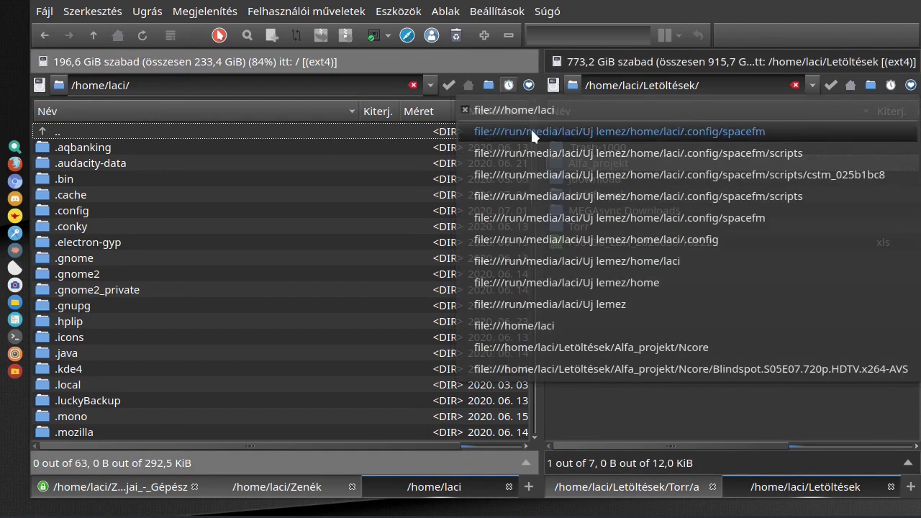
left_click(516, 109)
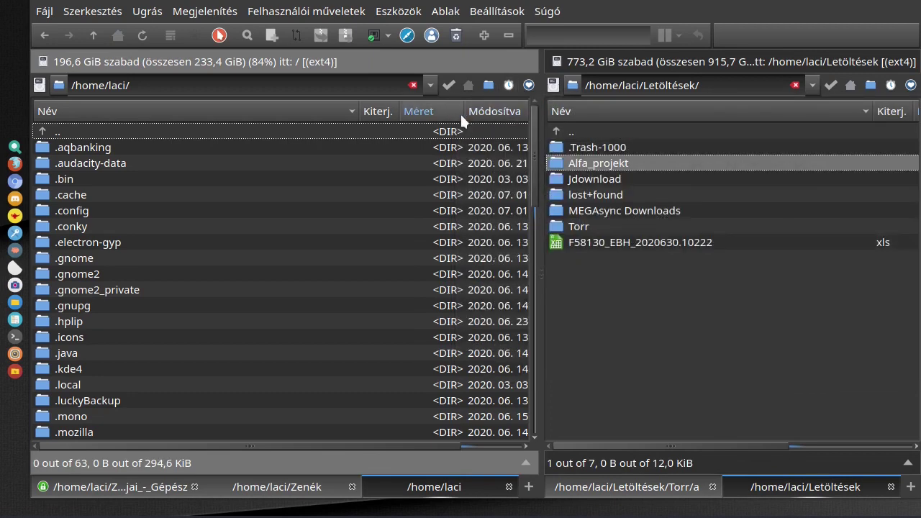
Step: Find the Dokumentumok folder in the home folder and open it in the left panel
left_click(108, 210)
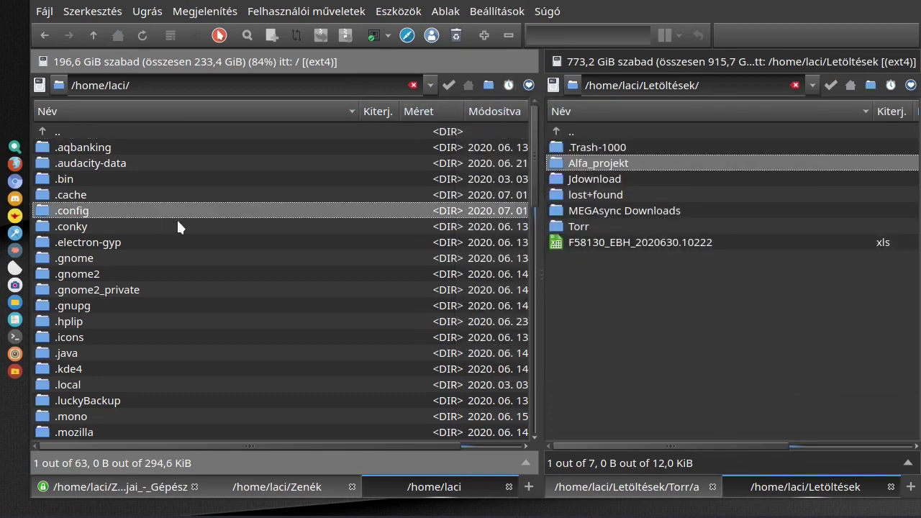
scroll(178, 222, "down", 1)
scroll(157, 256, "up", 1)
scroll(146, 246, "down", 4)
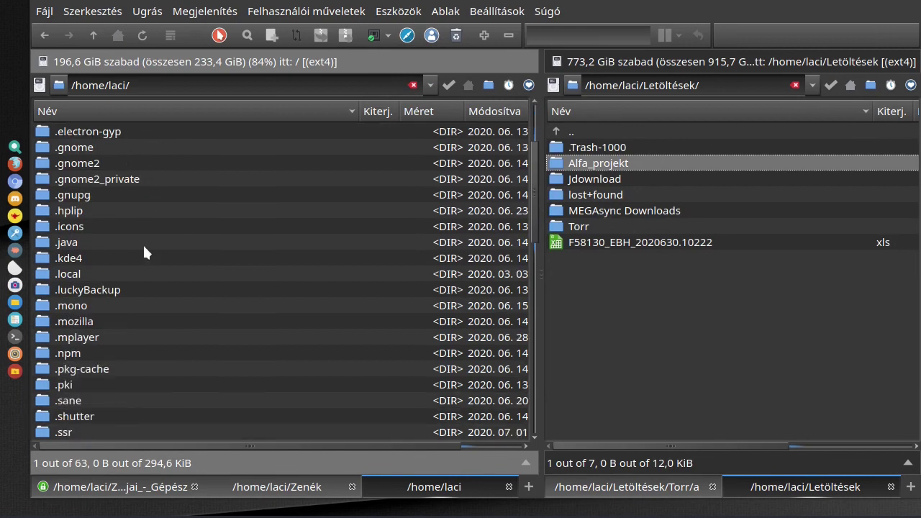
scroll(143, 252, "down", 4)
double_click(95, 306)
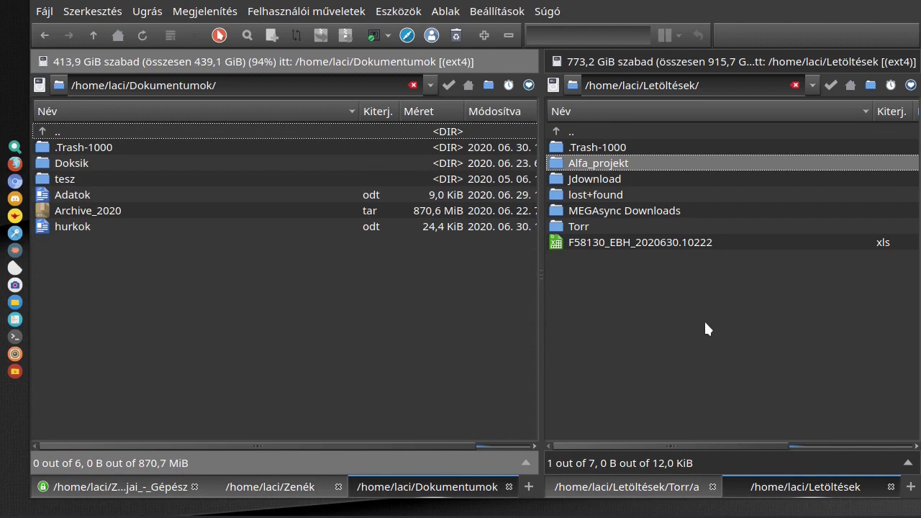
Step: Move the Jdownload folder from Letöltések into Dokumentumok
left_click(569, 242)
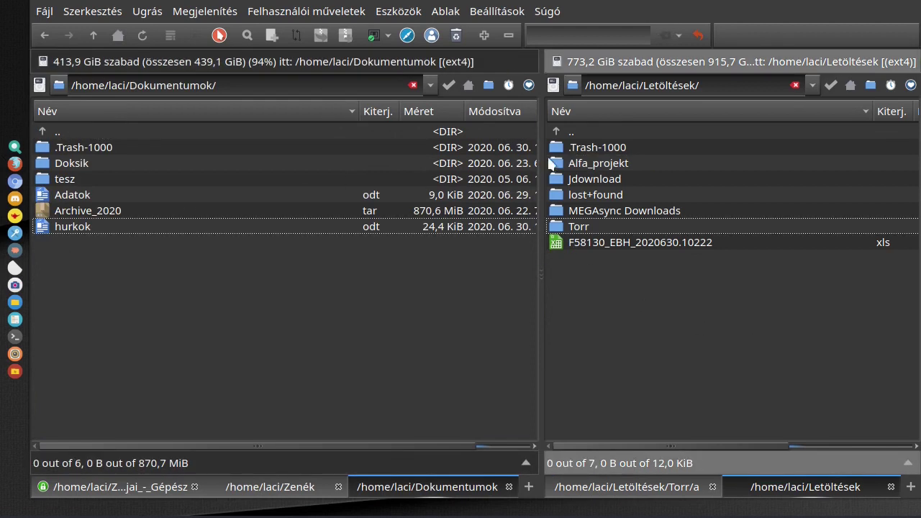
left_click_drag(562, 180, 258, 335)
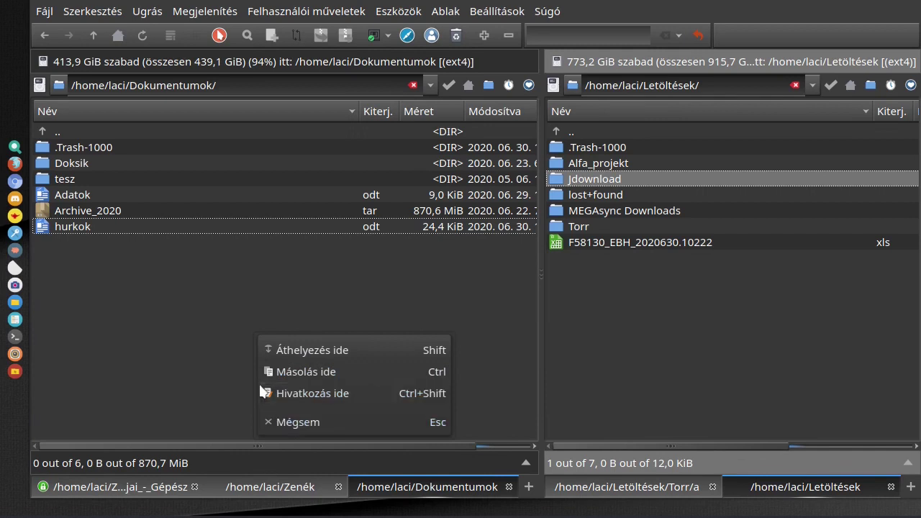
left_click(196, 350)
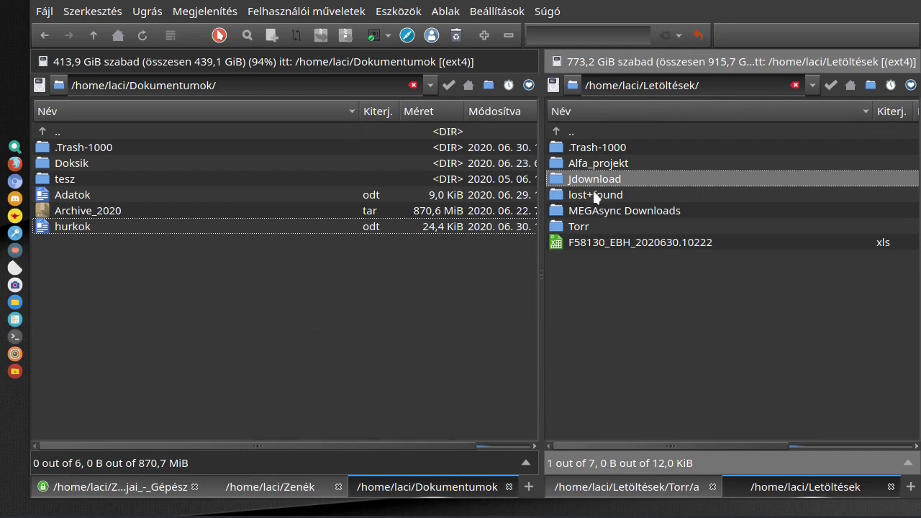
left_click_drag(592, 188, 315, 323)
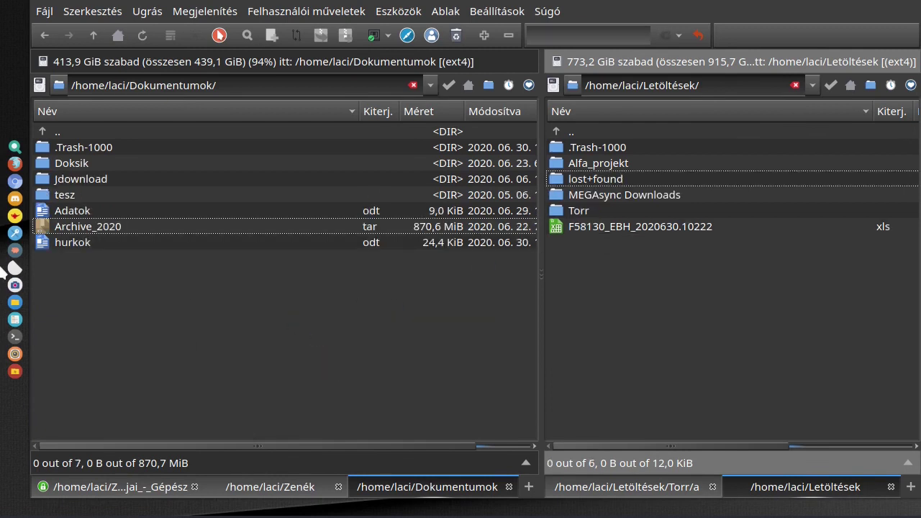
Step: Copy the Jdownload folder from Dokumentumok back into Letöltések
left_click_drag(76, 179, 698, 325)
left_click(727, 355)
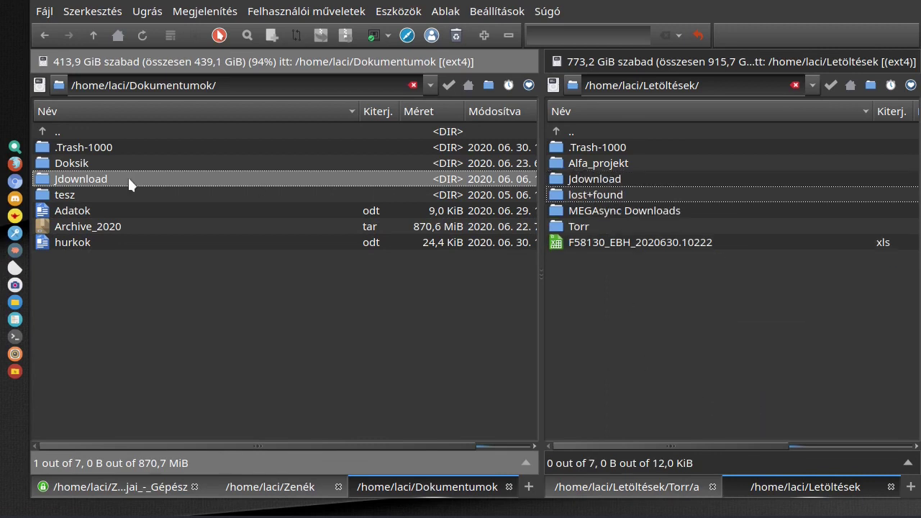
mouse_move(171, 176)
Step: View the applications offered for opening the Torr folder, including the chooser for other programs, and close the chooser
right_click(575, 228)
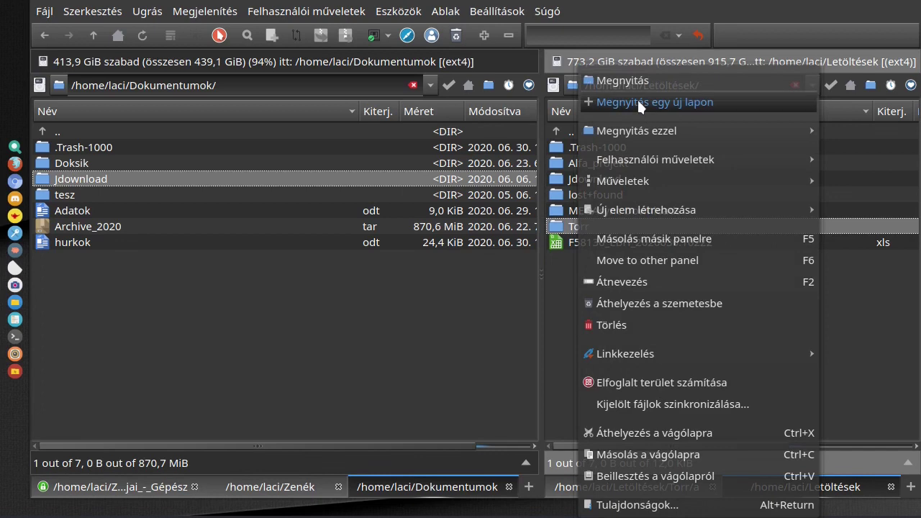
mouse_move(638, 124)
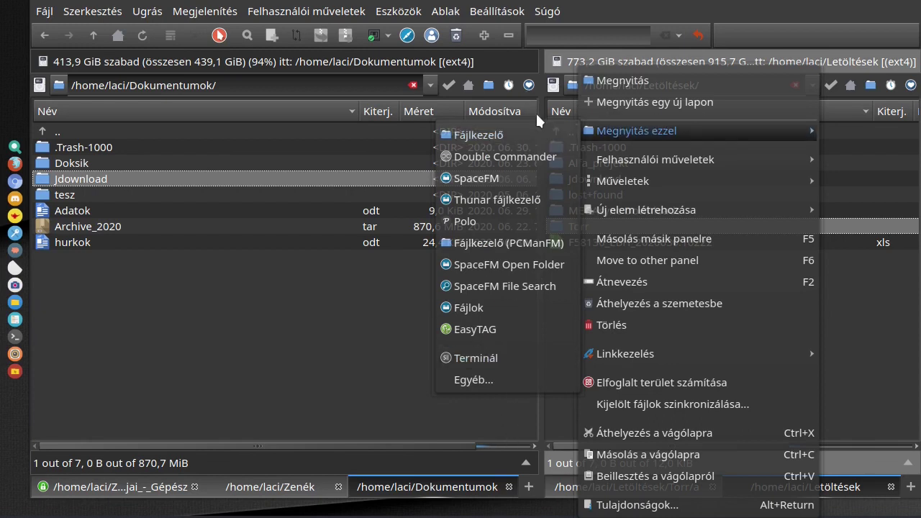
left_click(469, 380)
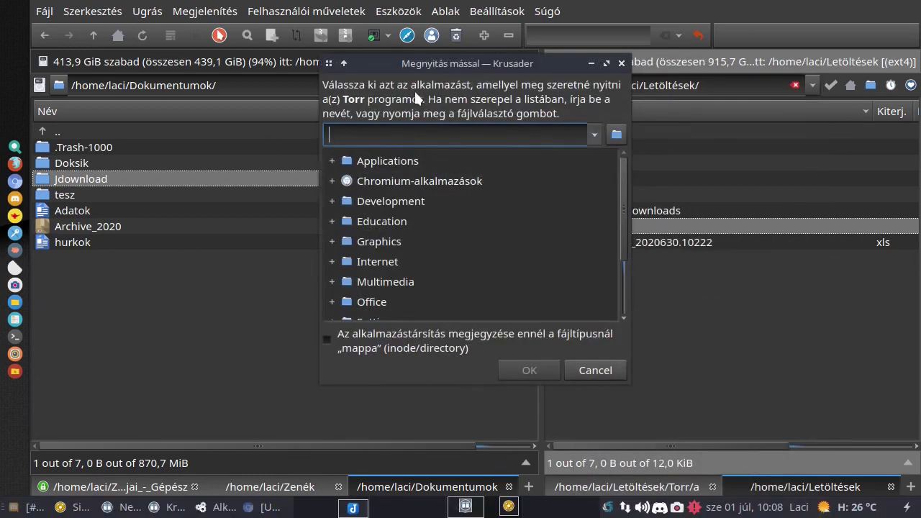
left_click(622, 63)
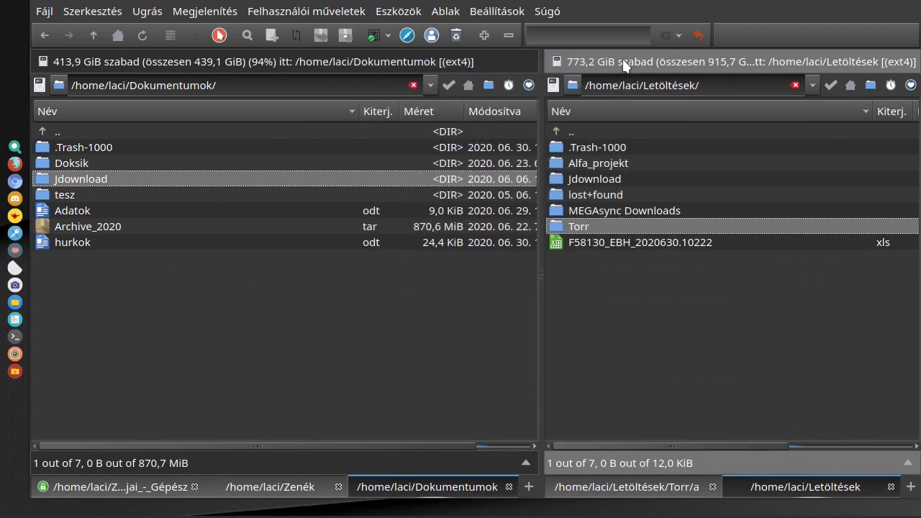
Step: Examine the operations available for the xls file in Letöltések, including new item creation, user actions and link handling
right_click(638, 244)
mouse_move(712, 232)
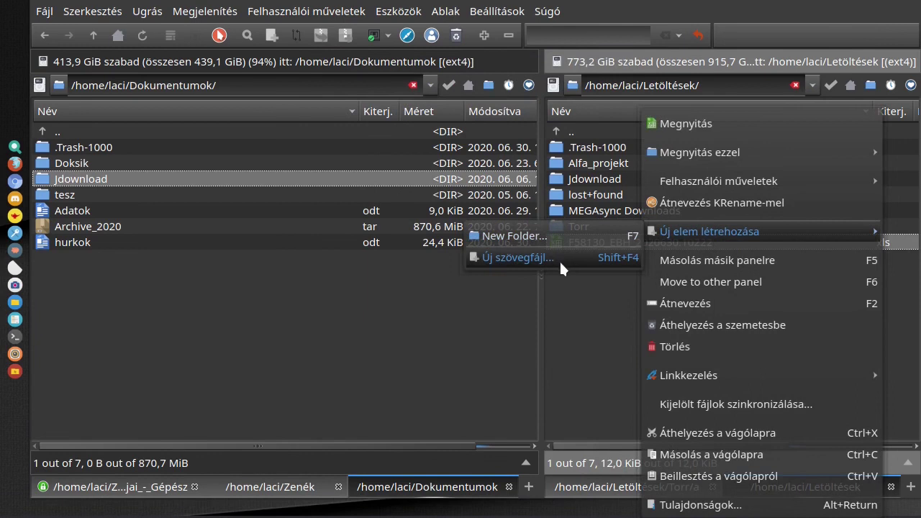
mouse_move(816, 185)
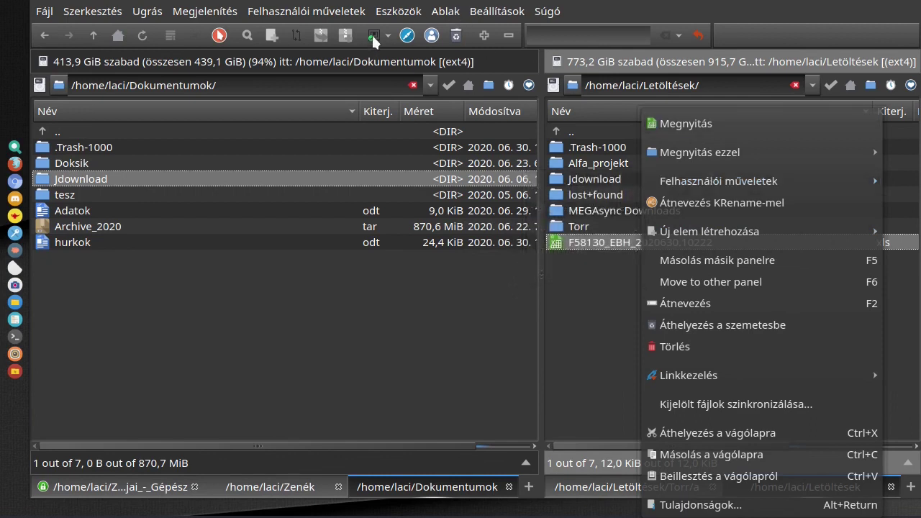
mouse_move(810, 243)
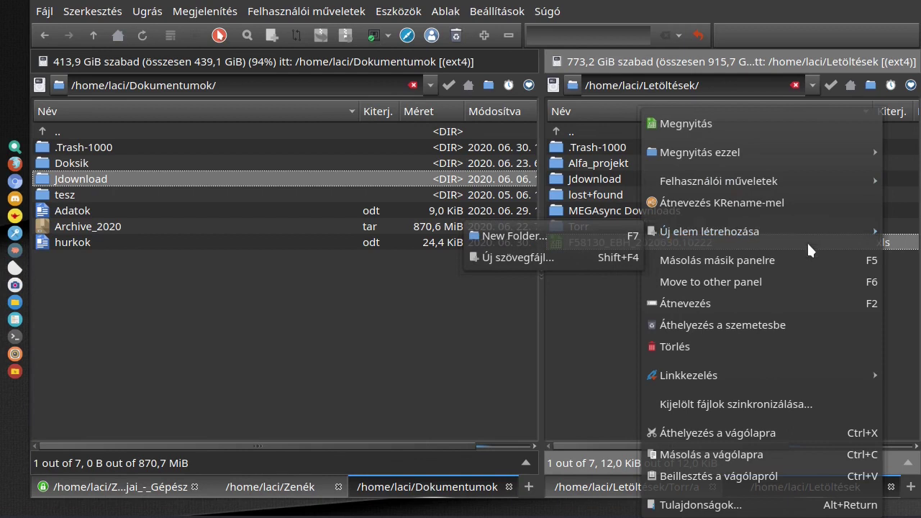
mouse_move(787, 181)
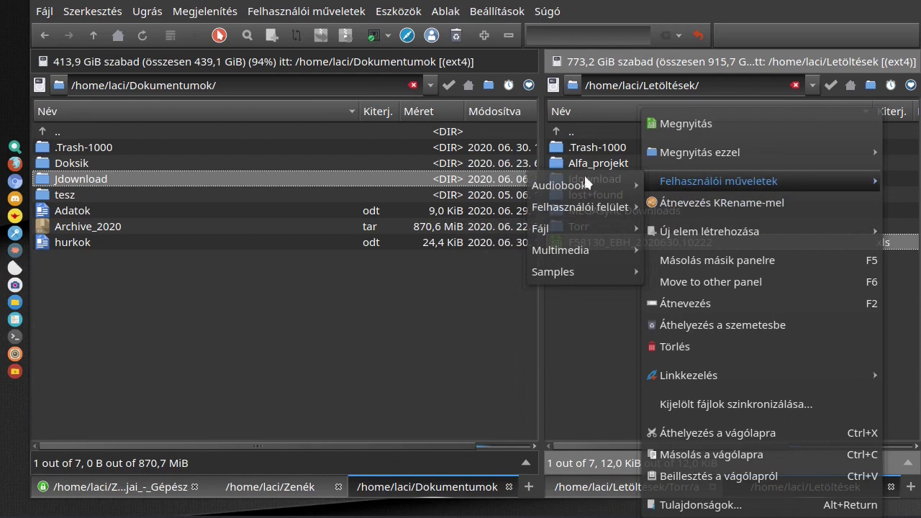
left_click(593, 389)
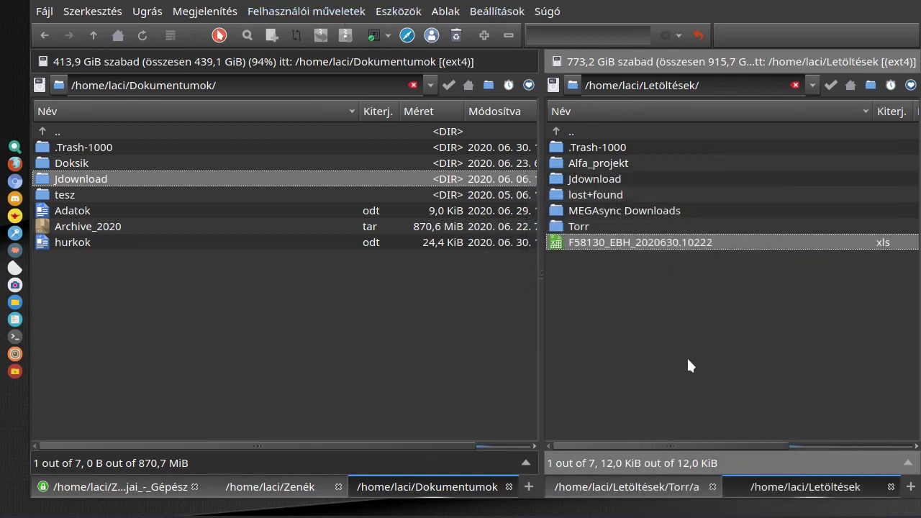
right_click(636, 243)
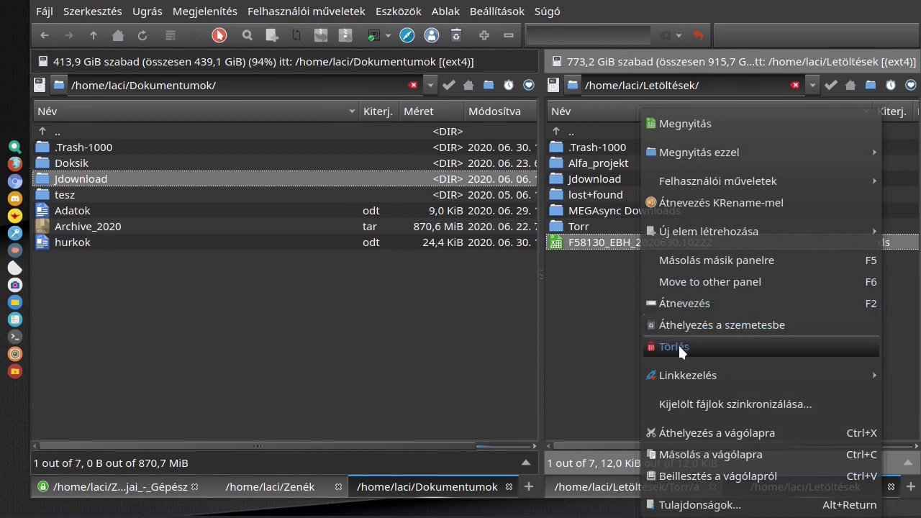
mouse_move(683, 374)
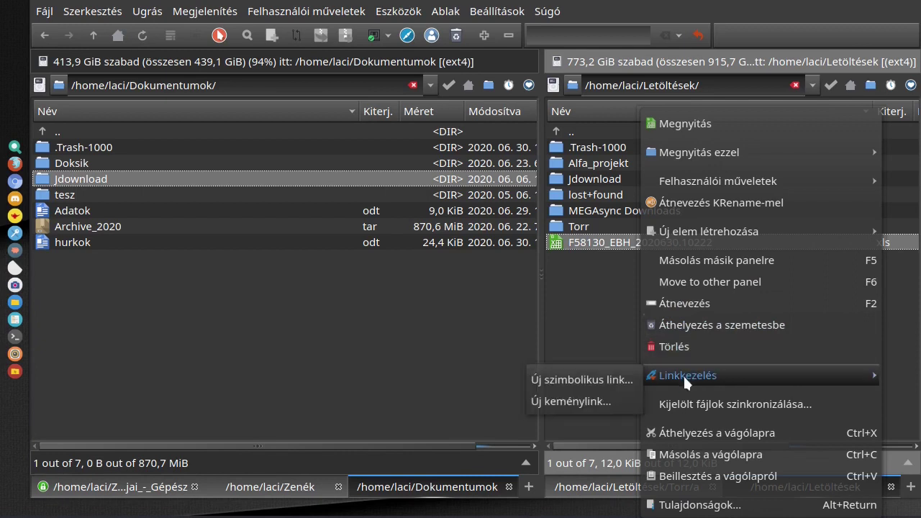